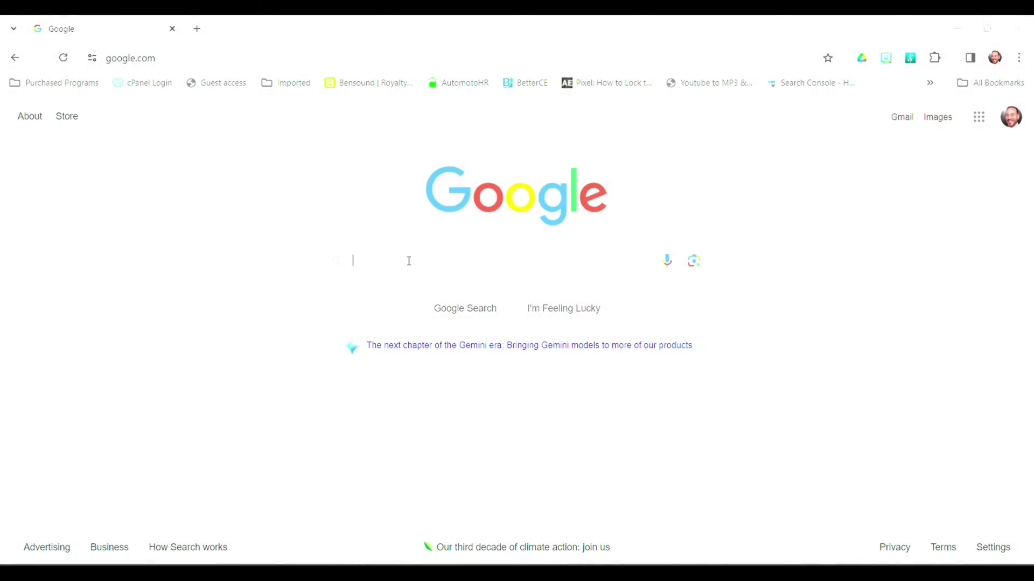
Search Google for 'qr code generator' and open the qr-code-generator.com result
{"action": "left_click", "coordinate": [409, 261]}
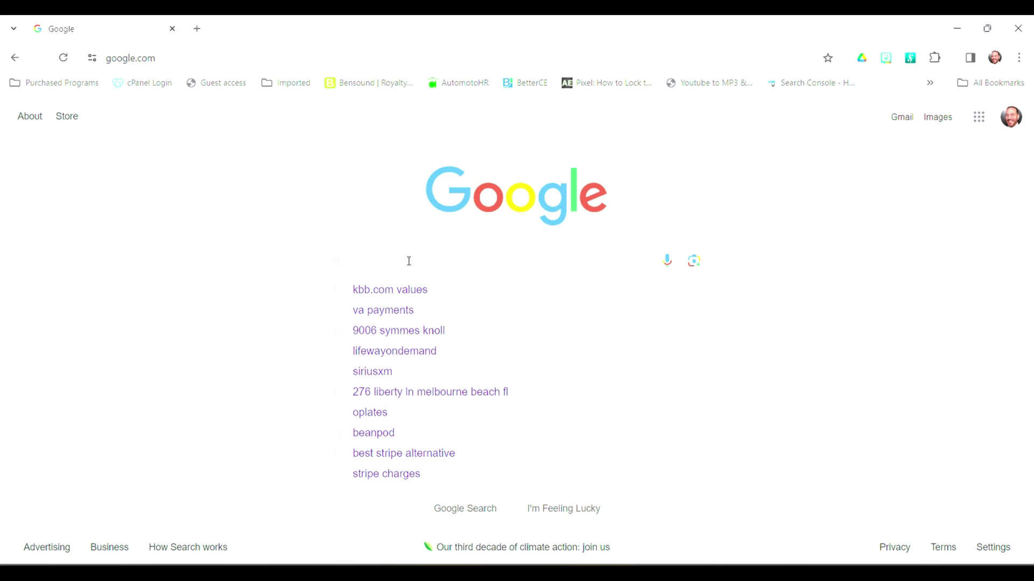
{"action": "type", "text": "qr"}
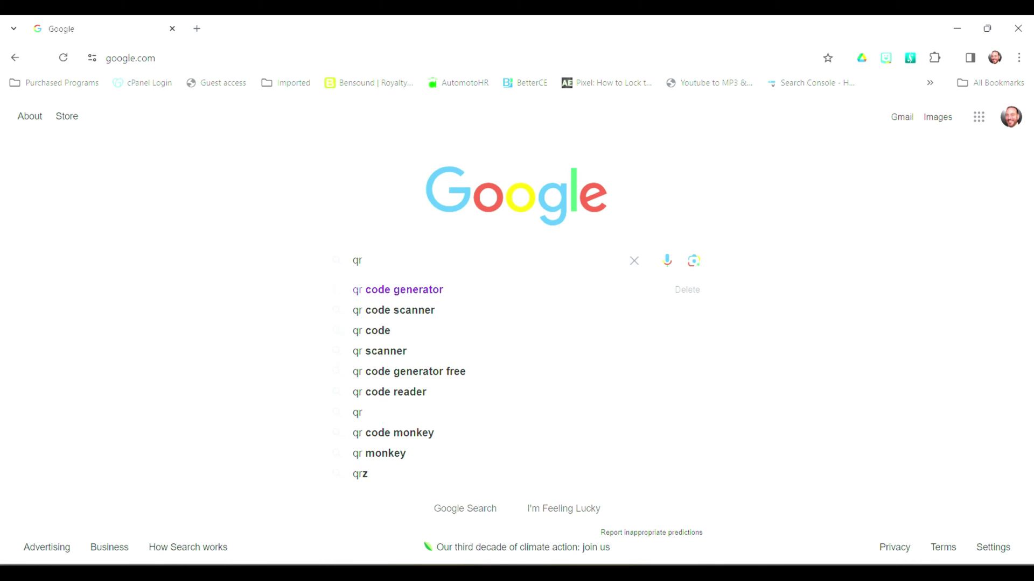
{"action": "left_click", "coordinate": [401, 291]}
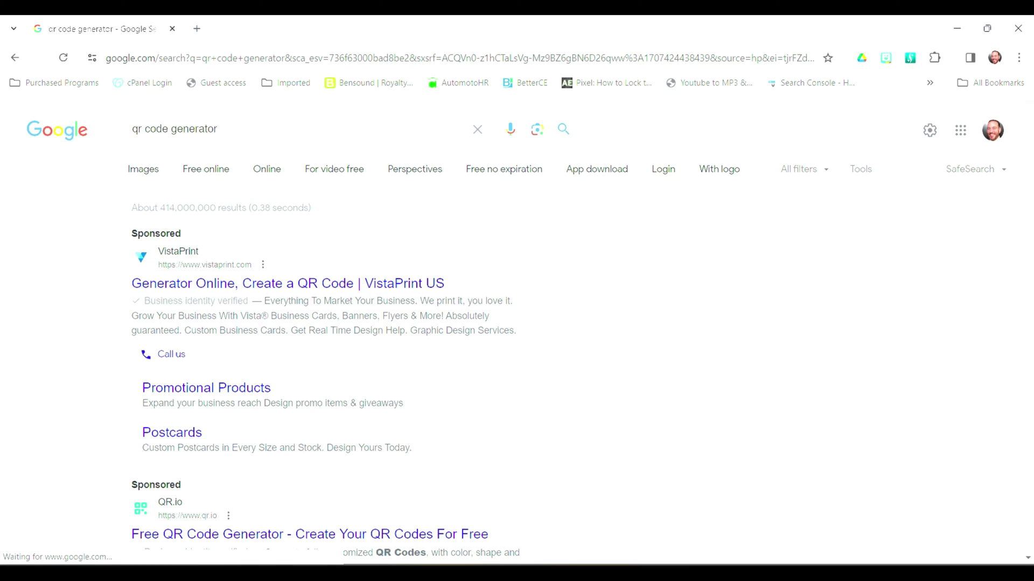
{"action": "scroll", "coordinate": [515, 337], "scroll_direction": "down", "scroll_amount": 4}
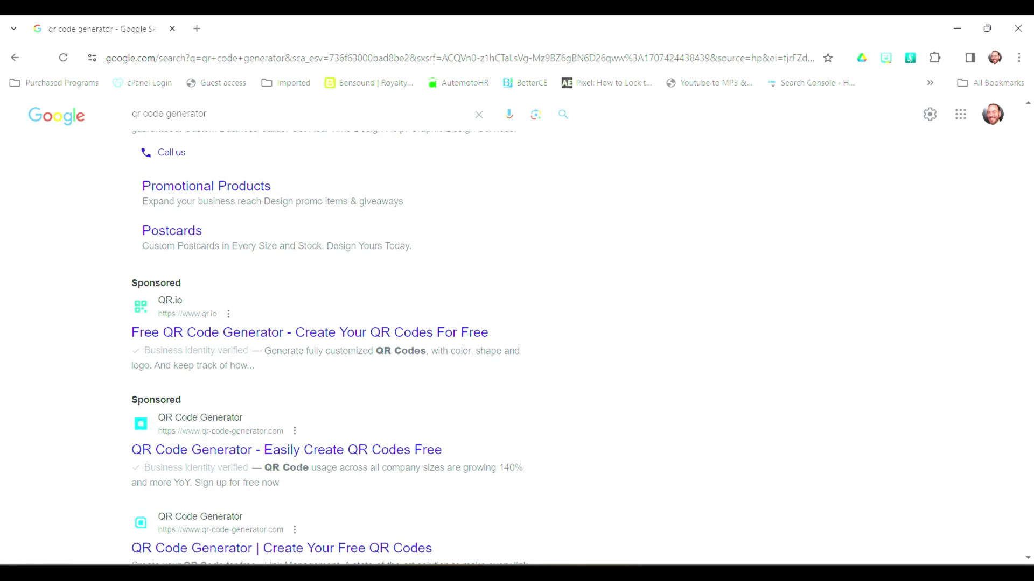
{"action": "scroll", "coordinate": [330, 348], "scroll_direction": "down", "scroll_amount": 6}
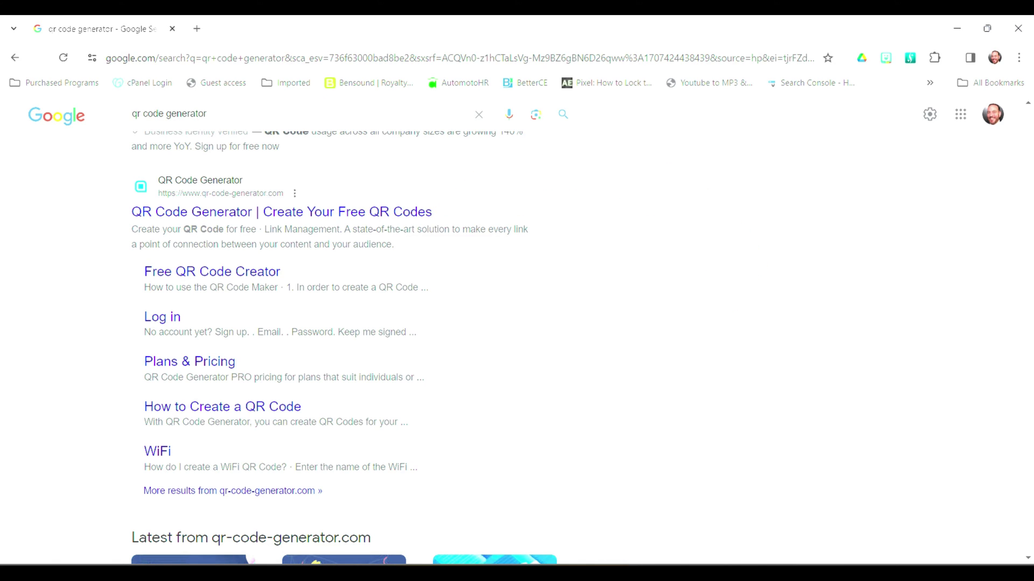
{"action": "left_click", "coordinate": [409, 212]}
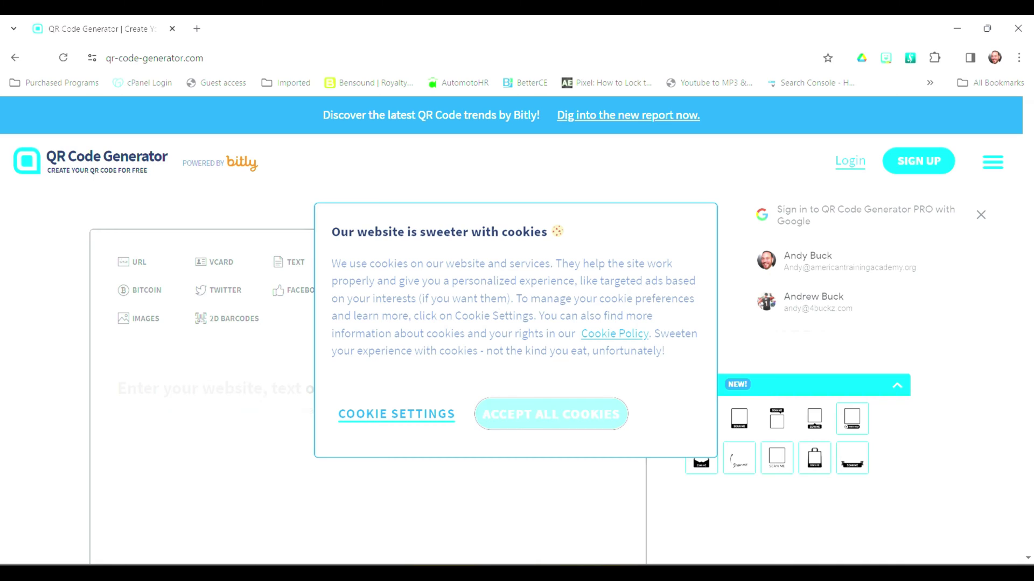
{"action": "left_click", "coordinate": [550, 414]}
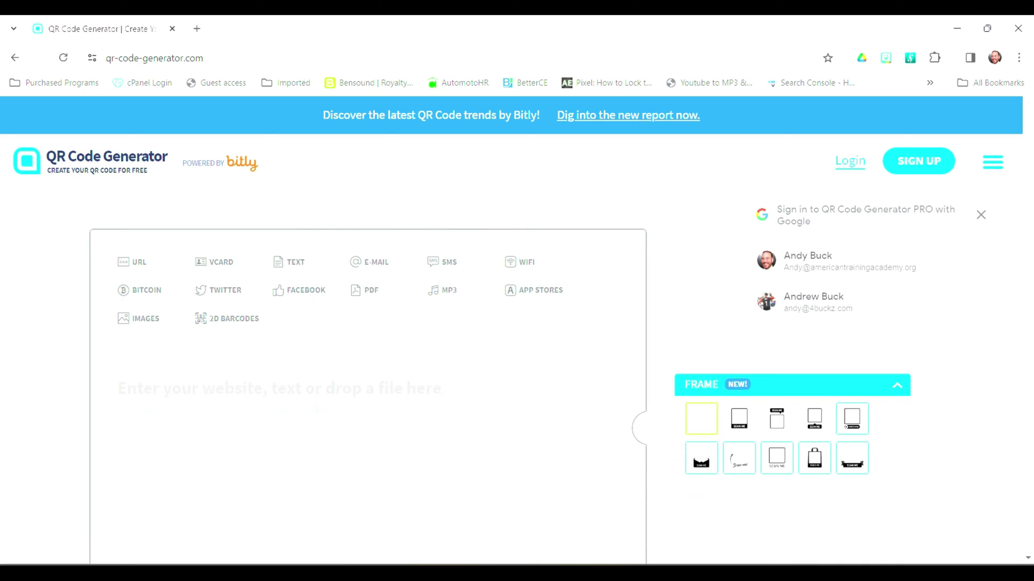
{"action": "scroll", "coordinate": [279, 362], "scroll_direction": "down", "scroll_amount": 1}
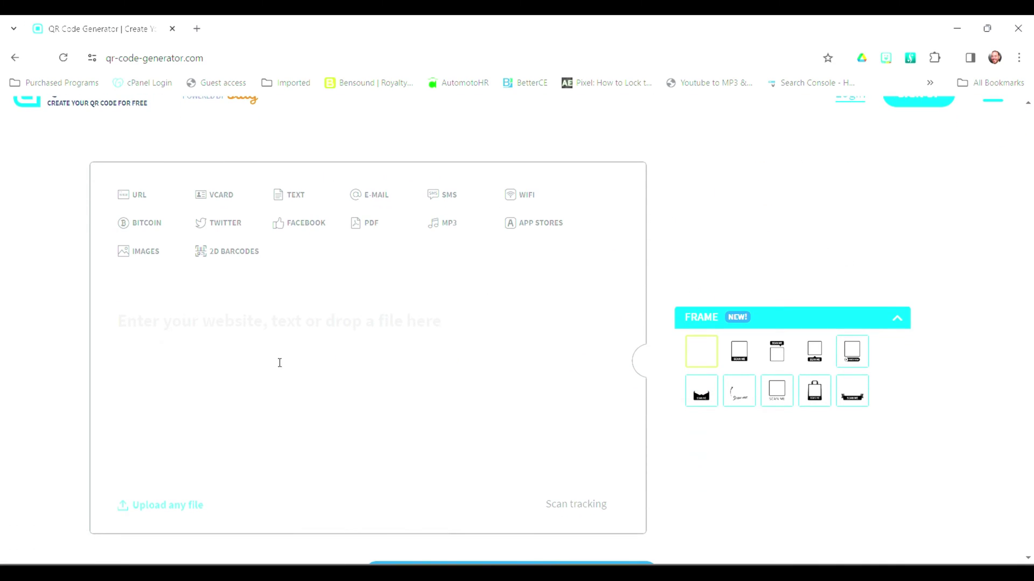
{"action": "left_click", "coordinate": [218, 319]}
{"action": "type", "text": "https:"}
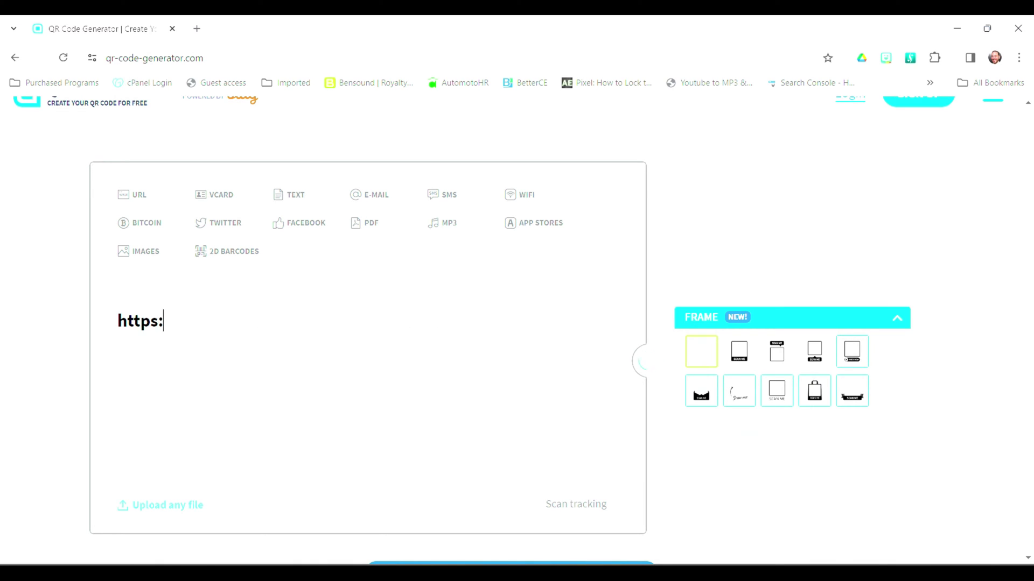
{"action": "type", "text": "//ame"}
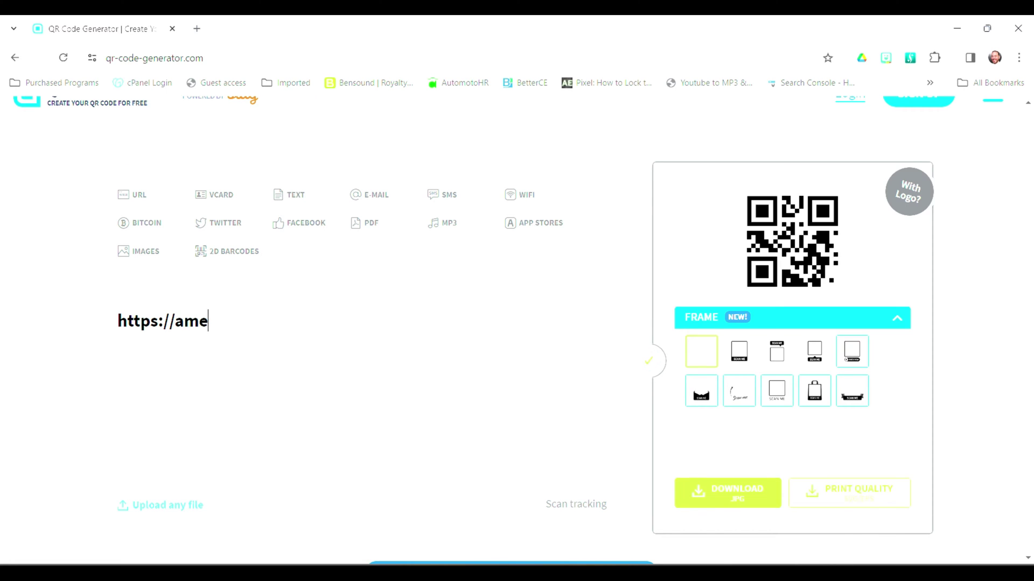
{"action": "type", "text": "ricantraining"}
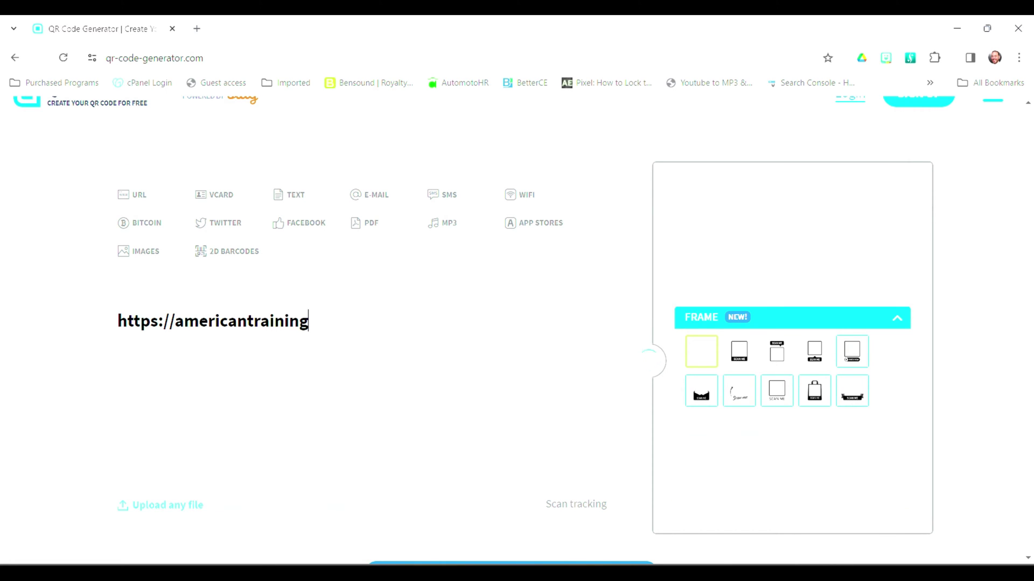
{"action": "type", "text": "academy"}
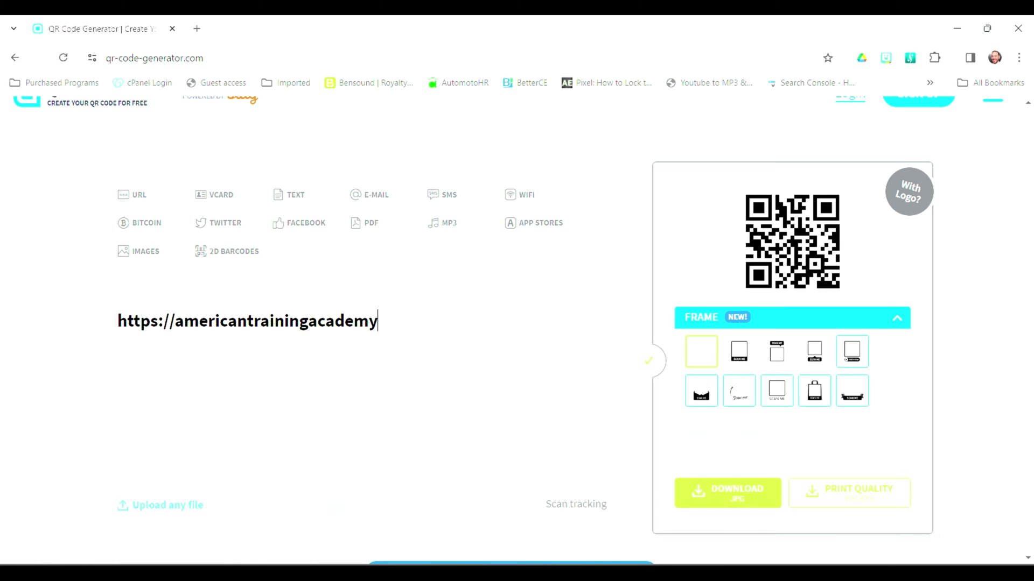
{"action": "type", "text": ".org"}
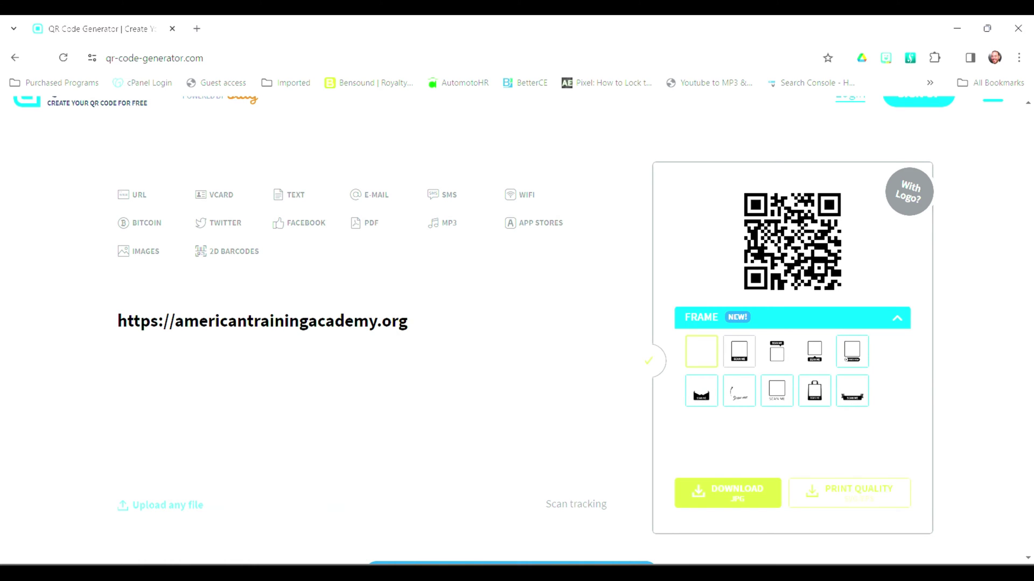
Put the QR code in a SCAN ME frame and dismiss the frames promotion popup
{"action": "left_click", "coordinate": [739, 351]}
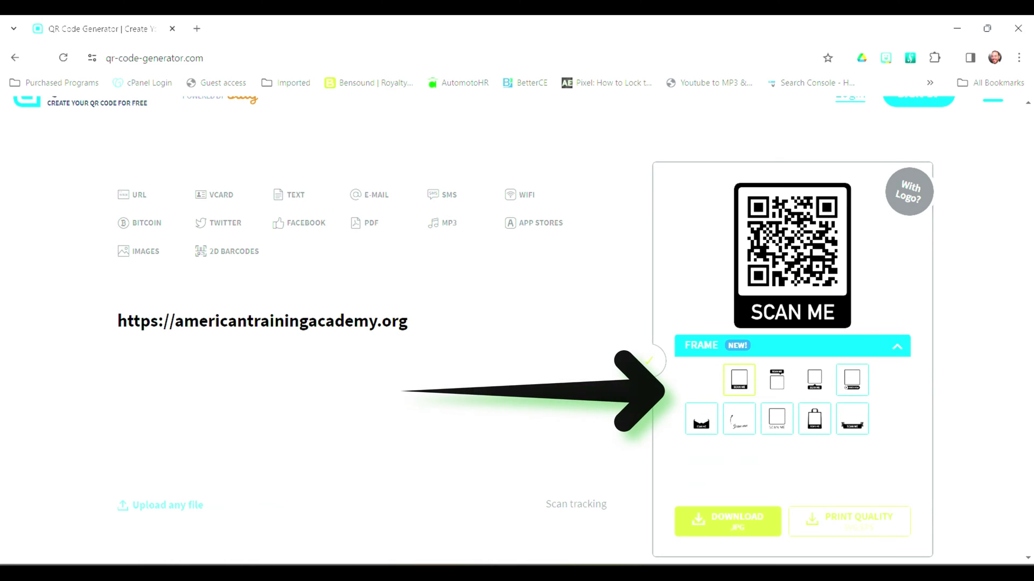
{"action": "left_click", "coordinate": [777, 379]}
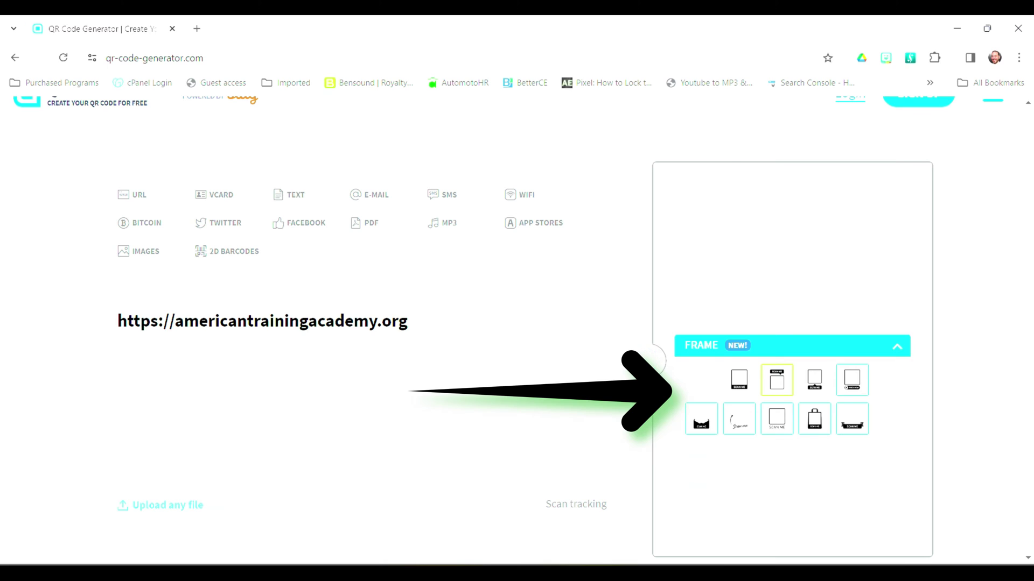
{"action": "left_click", "coordinate": [814, 403]}
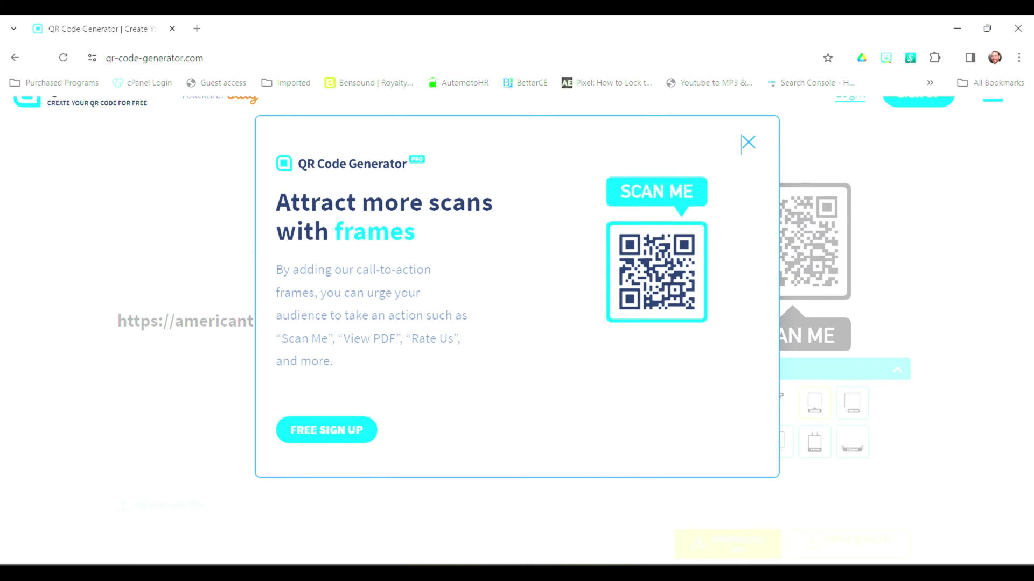
{"action": "key", "text": "Escape"}
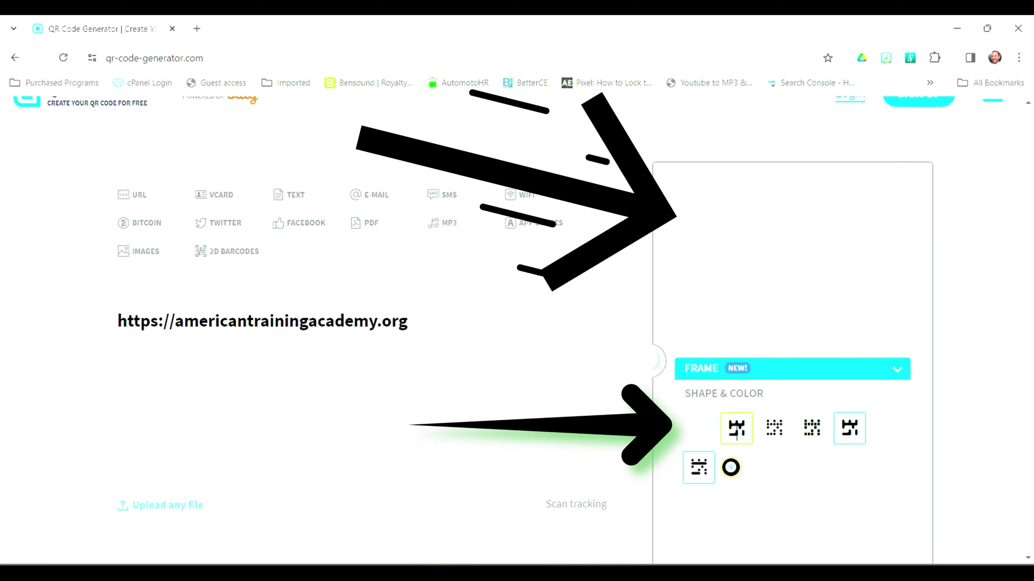
Switch the QR code's modules to a dotted pattern
{"action": "left_click", "coordinate": [774, 428]}
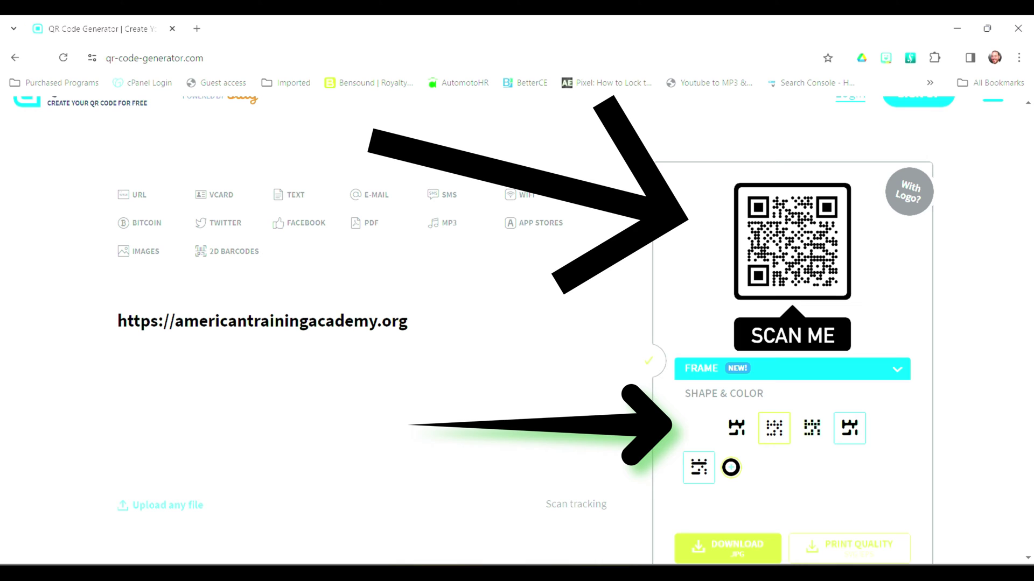
{"action": "left_click", "coordinate": [812, 430]}
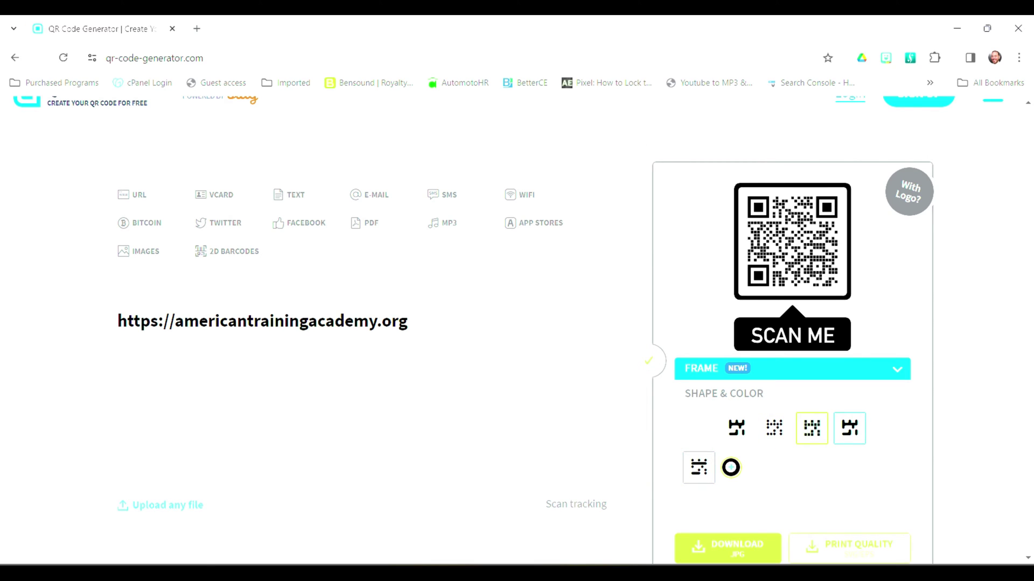
{"action": "scroll", "coordinate": [516, 323], "scroll_direction": "down", "scroll_amount": 1}
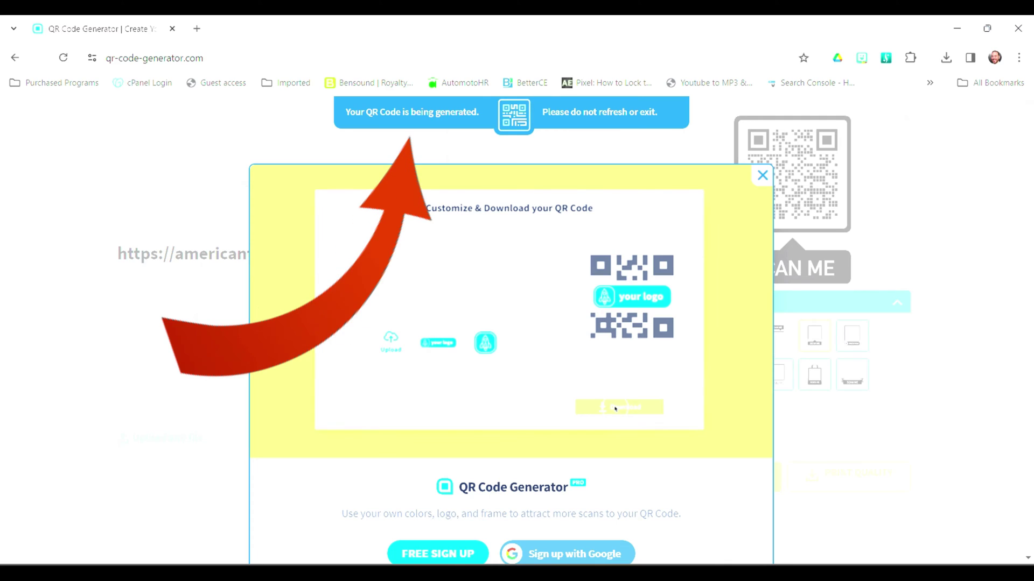
Save the framed QR code as a PNG named 'QR code'
{"action": "type", "text": "QR code"}
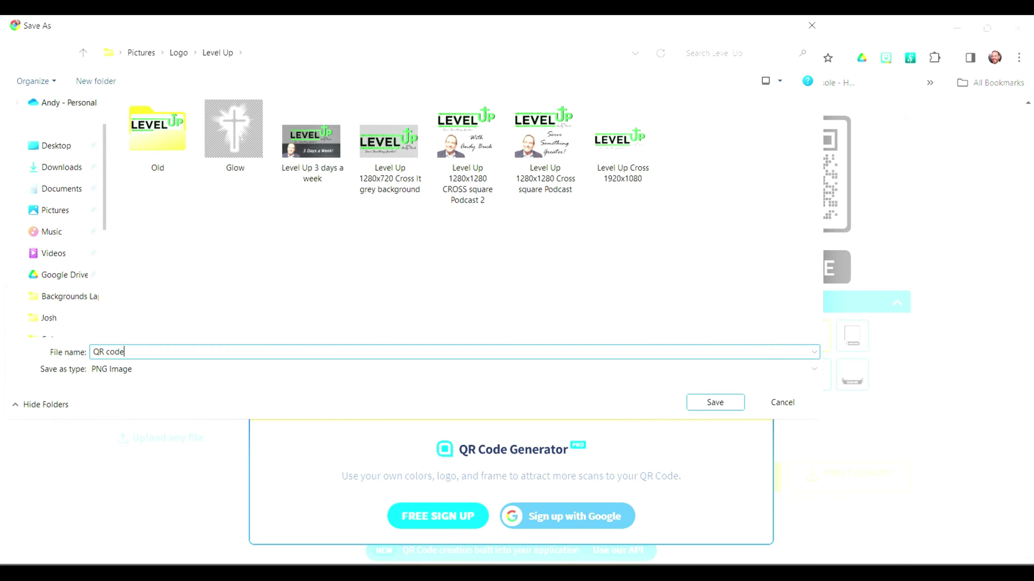
{"action": "key", "text": "Return"}
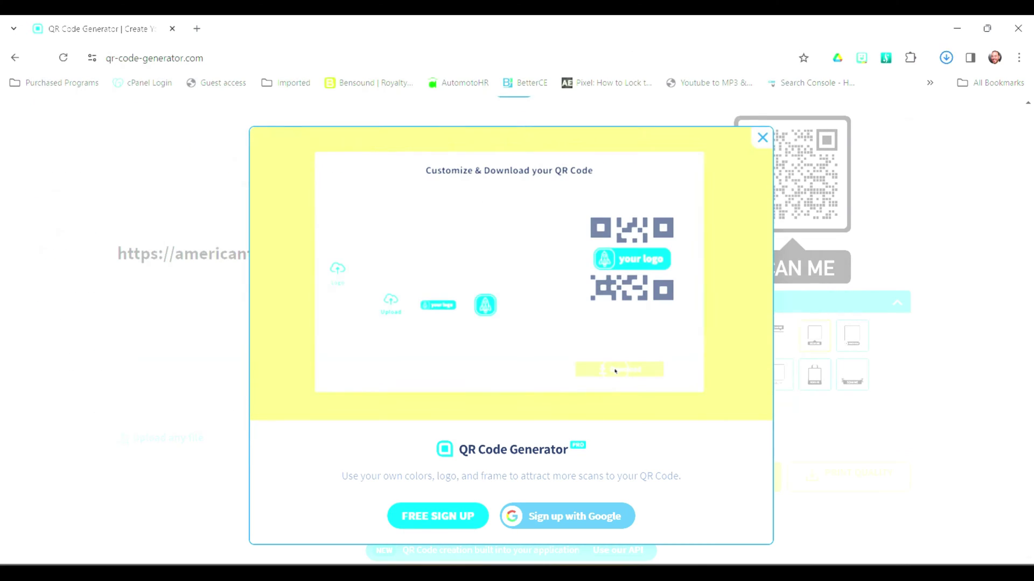
In File Explorer, go to Pictures > Logo > Level Up and select the saved QR code image
{"action": "key", "text": "super"}
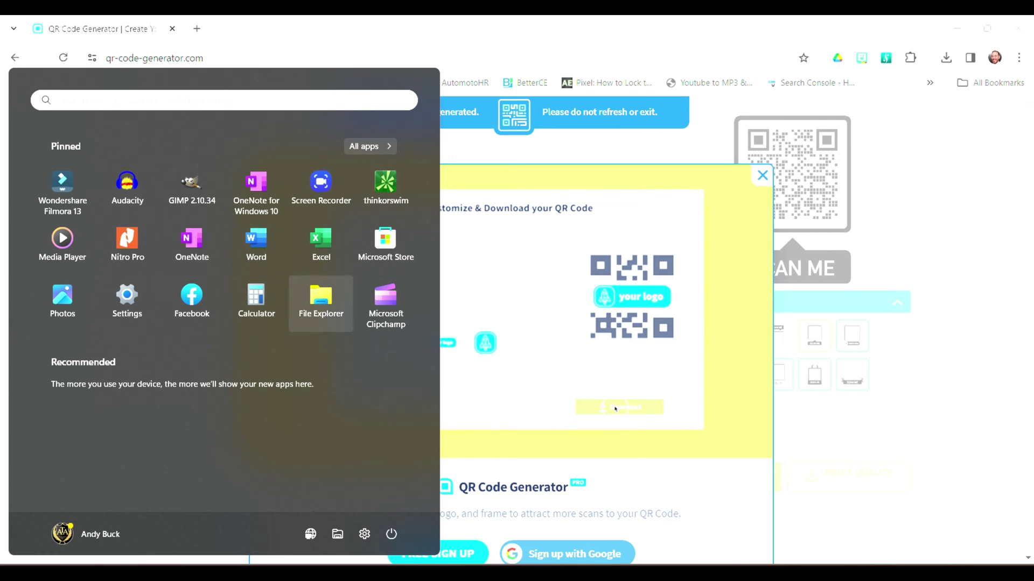
{"action": "left_click", "coordinate": [320, 301]}
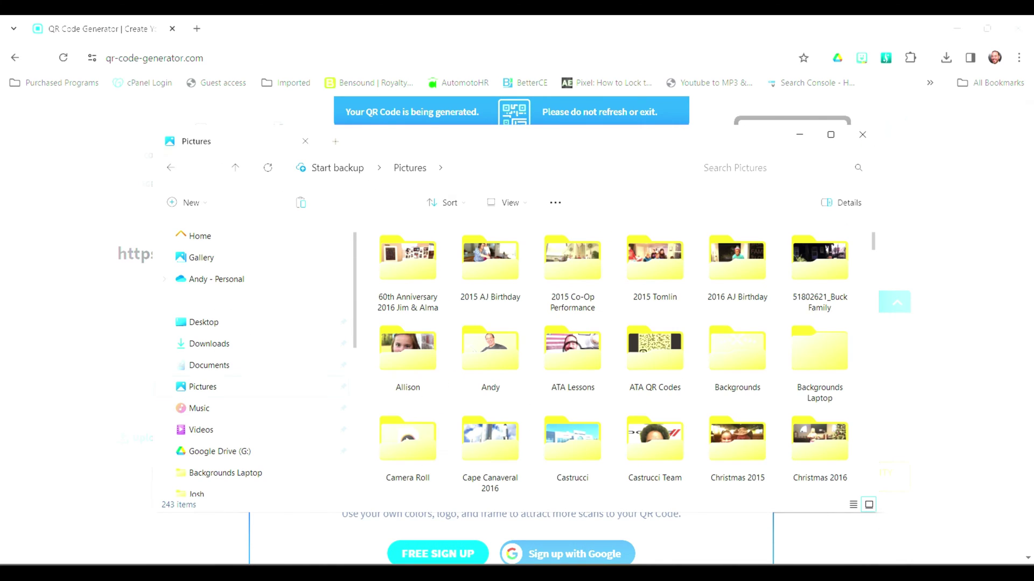
{"action": "scroll", "coordinate": [572, 323], "scroll_direction": "down", "scroll_amount": 1}
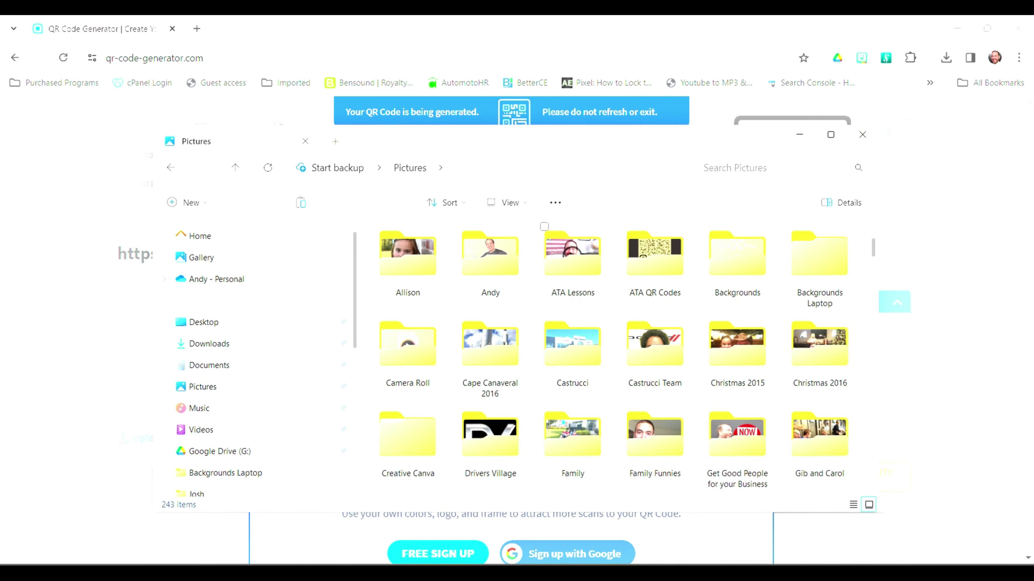
{"action": "scroll", "coordinate": [572, 253], "scroll_direction": "down", "scroll_amount": 2}
{"action": "double_click", "coordinate": [654, 352]}
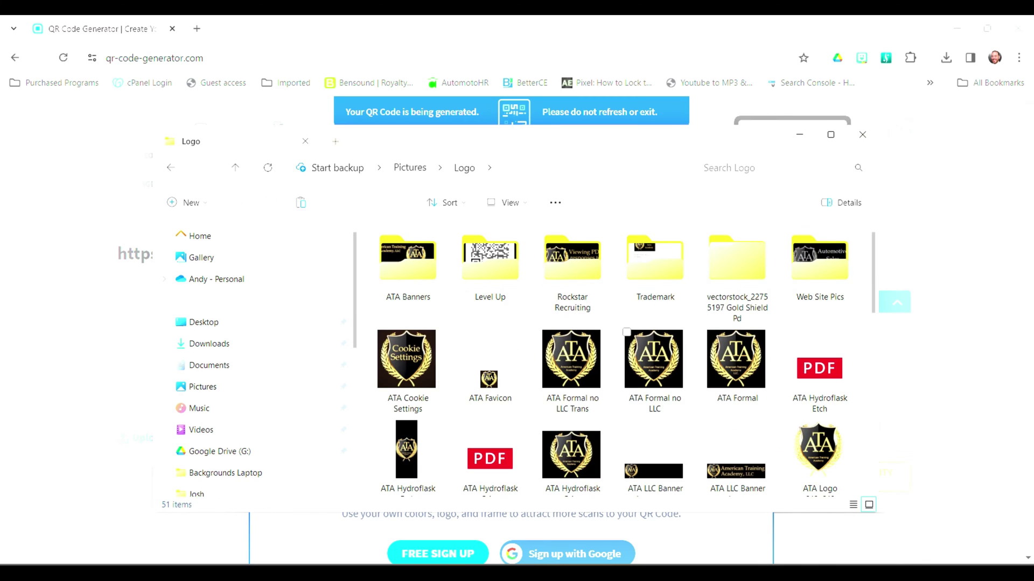
{"action": "double_click", "coordinate": [489, 258]}
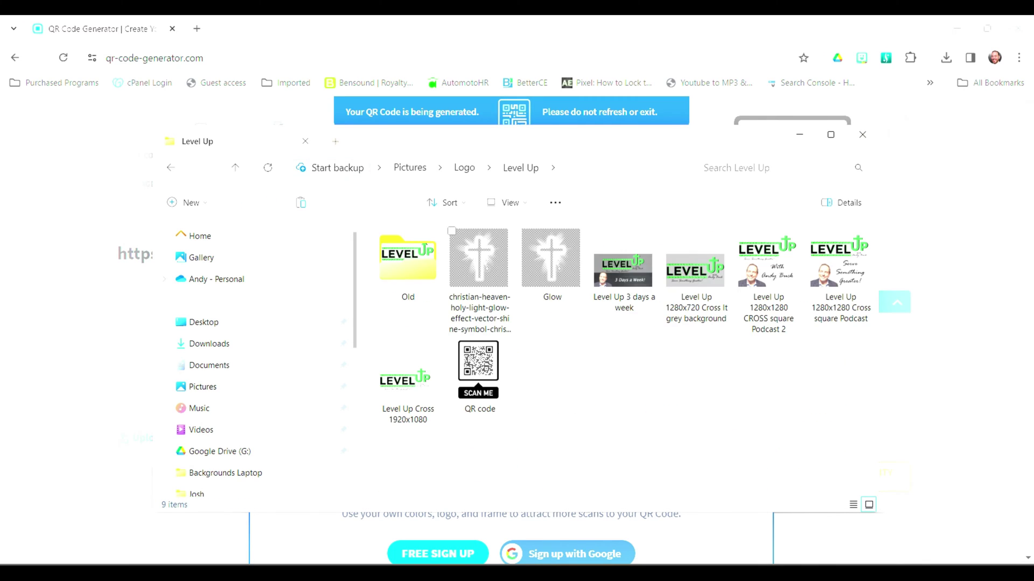
{"action": "left_click", "coordinate": [478, 372]}
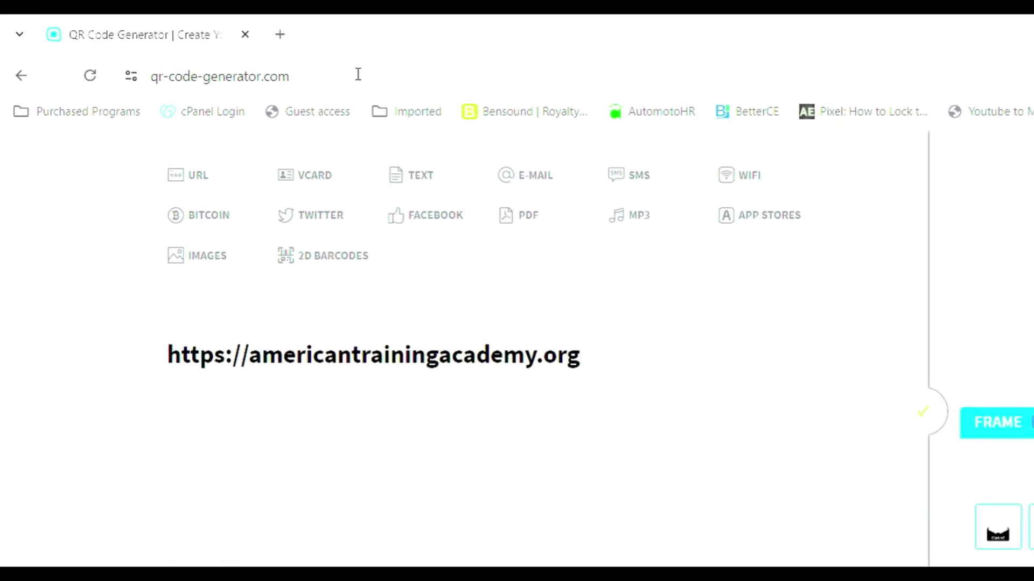
Go to americantrainingacademy.org, removing /meeting from the URL to reach the homepage
{"action": "left_click", "coordinate": [307, 66]}
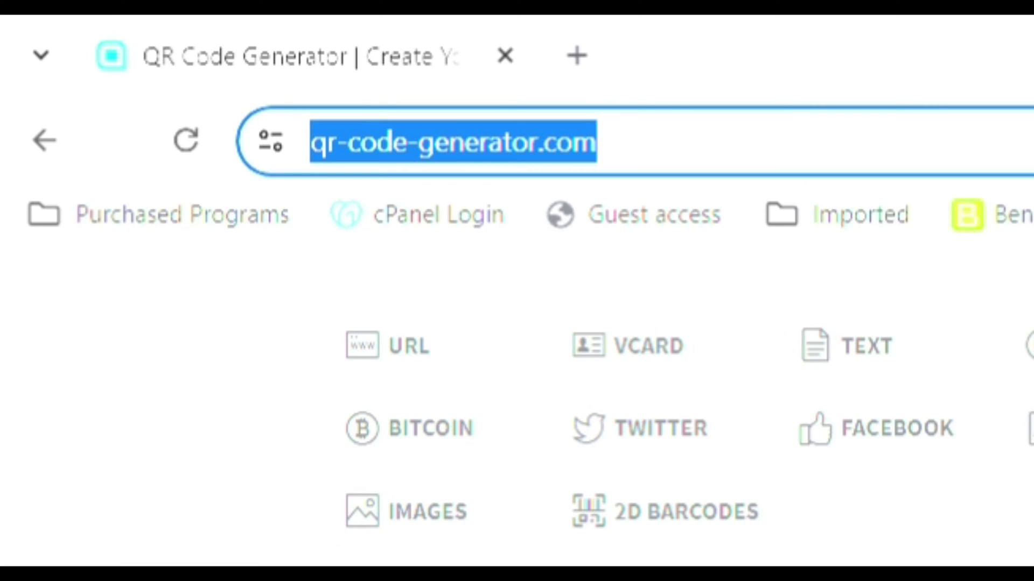
{"action": "type", "text": "americantrai"}
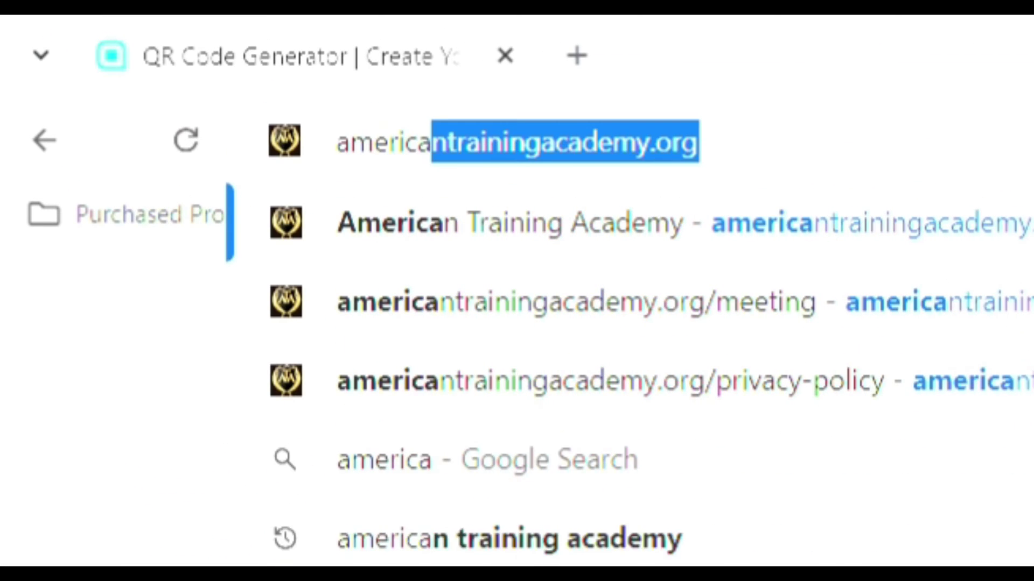
{"action": "type", "text": "ning"}
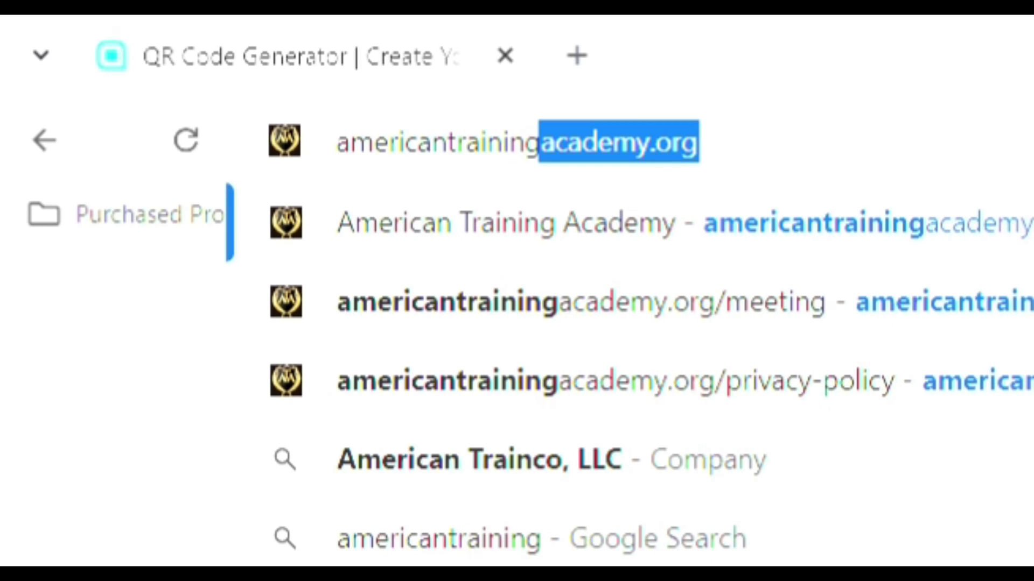
{"action": "type", "text": "academy.org"}
{"action": "key", "text": "Return"}
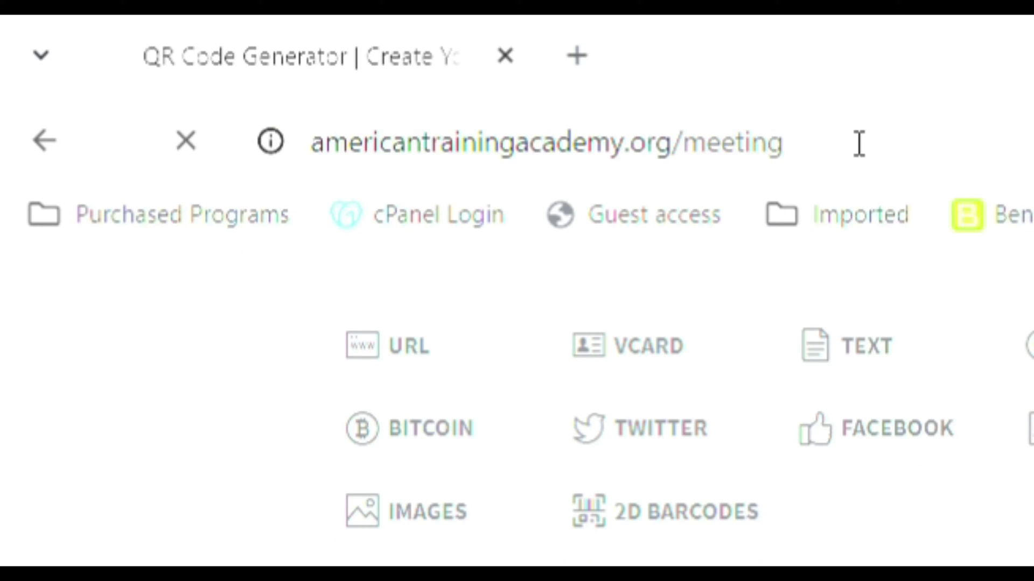
{"action": "left_click", "coordinate": [858, 144]}
{"action": "left_click", "coordinate": [860, 143]}
{"action": "key", "text": "BackSpace"}
{"action": "key", "text": "BackSpace"}
{"action": "key", "text": "BackSpace"}
{"action": "key", "text": "BackSpace"}
{"action": "key", "text": "BackSpace"}
{"action": "key", "text": "BackSpace"}
{"action": "key", "text": "BackSpace"}
{"action": "key", "text": "BackSpace"}
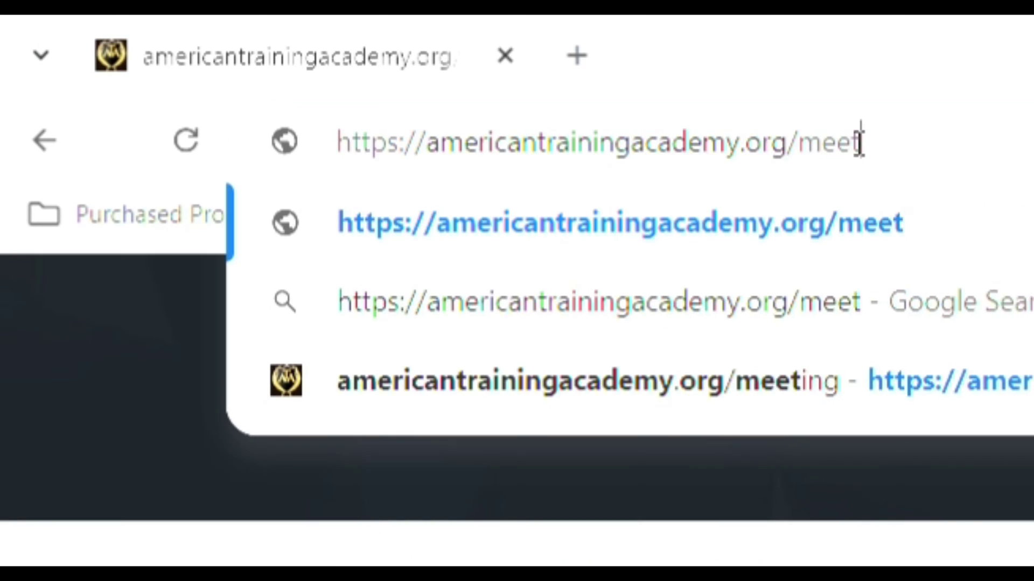
{"action": "key", "text": "Return"}
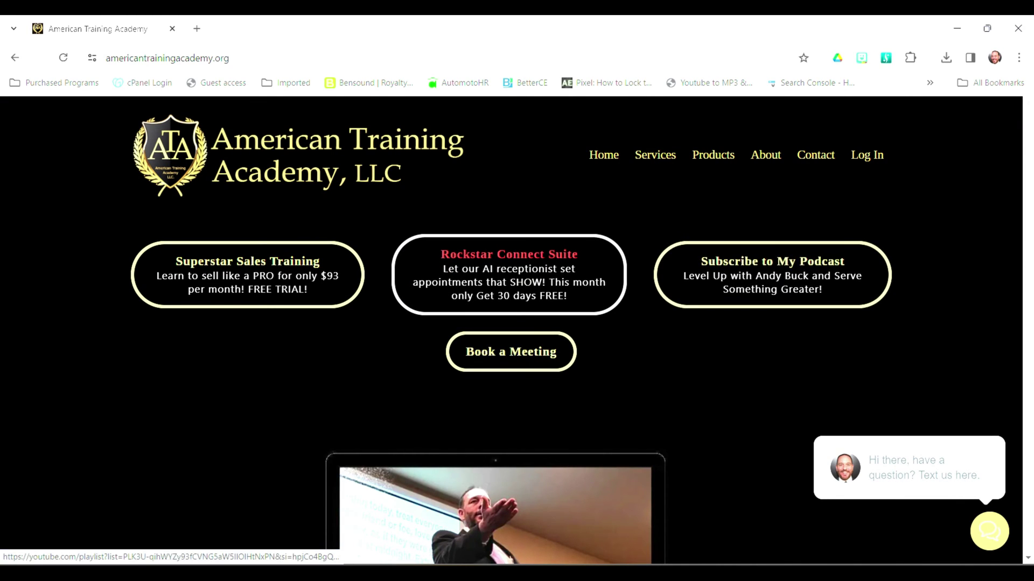
Create Chrome's QR code for the homepage and save it as qrcode_americantrainingacademy.org.png
{"action": "left_click", "coordinate": [736, 58]}
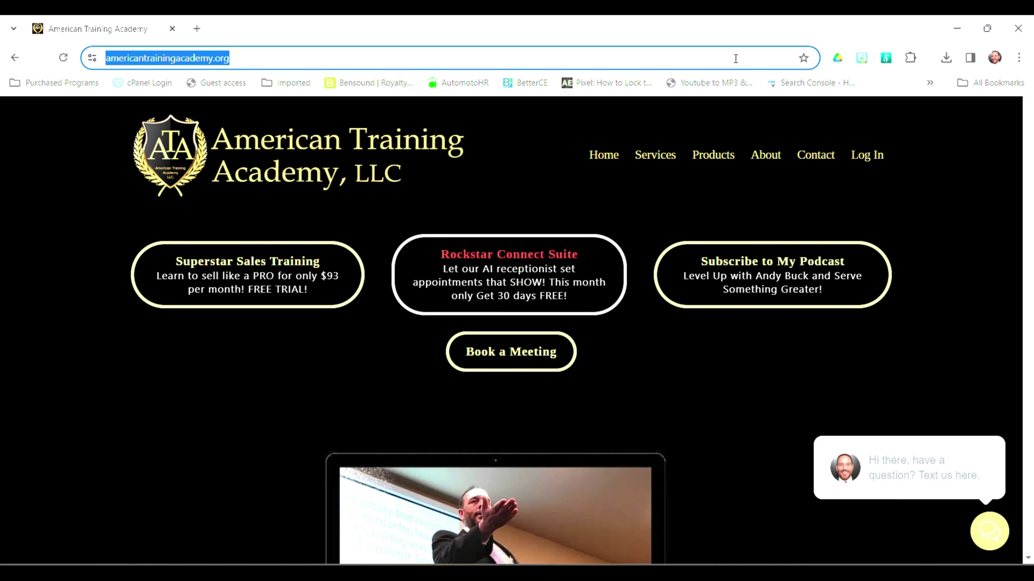
{"action": "left_click", "coordinate": [1018, 58]}
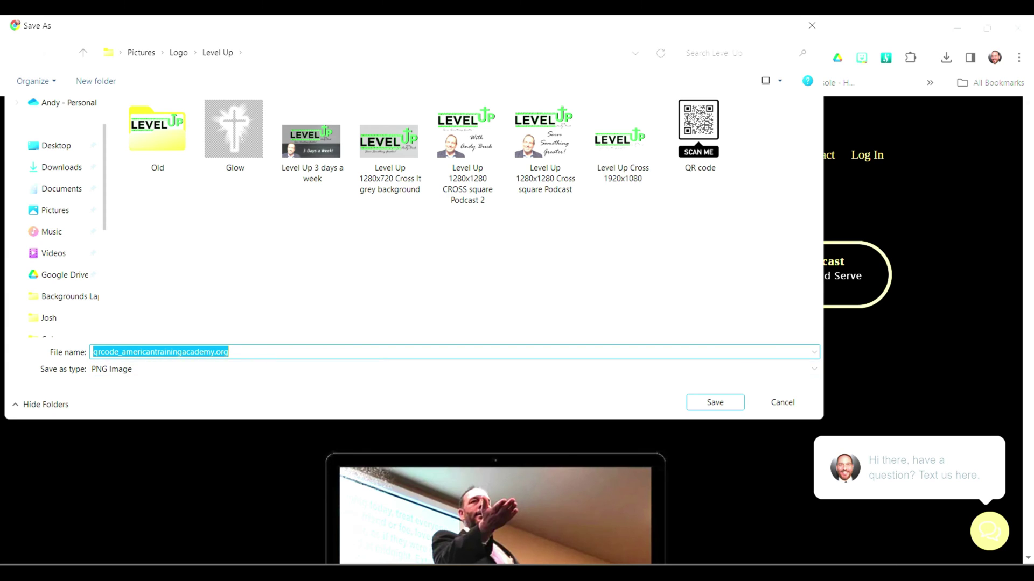
{"action": "key", "text": "Return"}
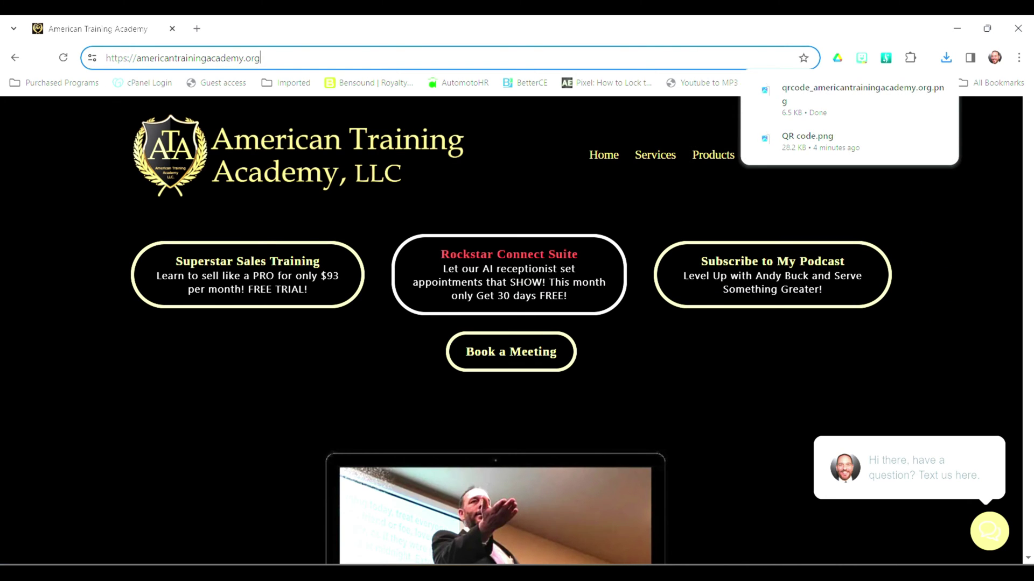
Reopen File Explorer and navigate Pictures > Logo > Level Up to view both QR images
{"action": "key", "text": "super"}
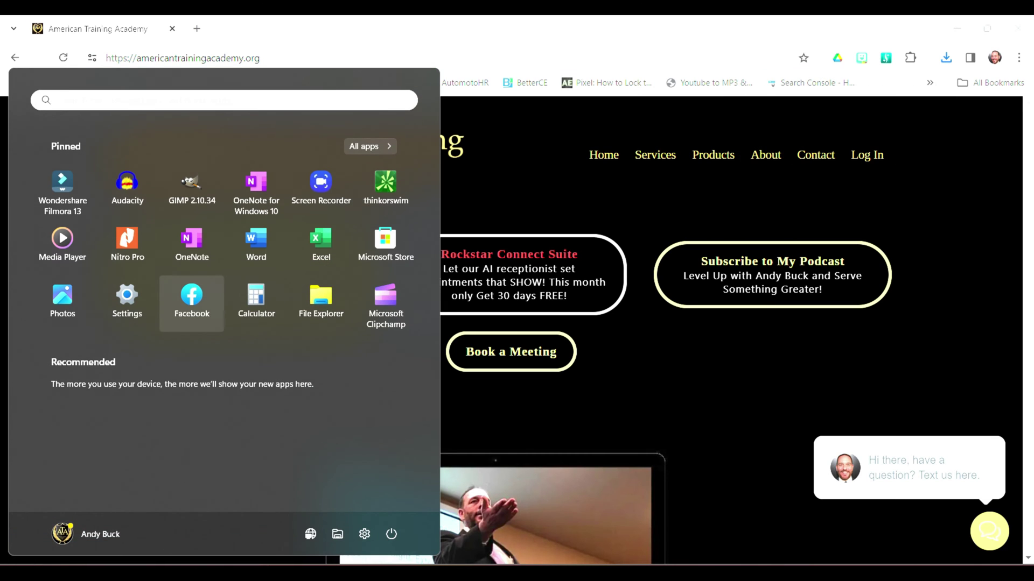
{"action": "key", "text": "Return"}
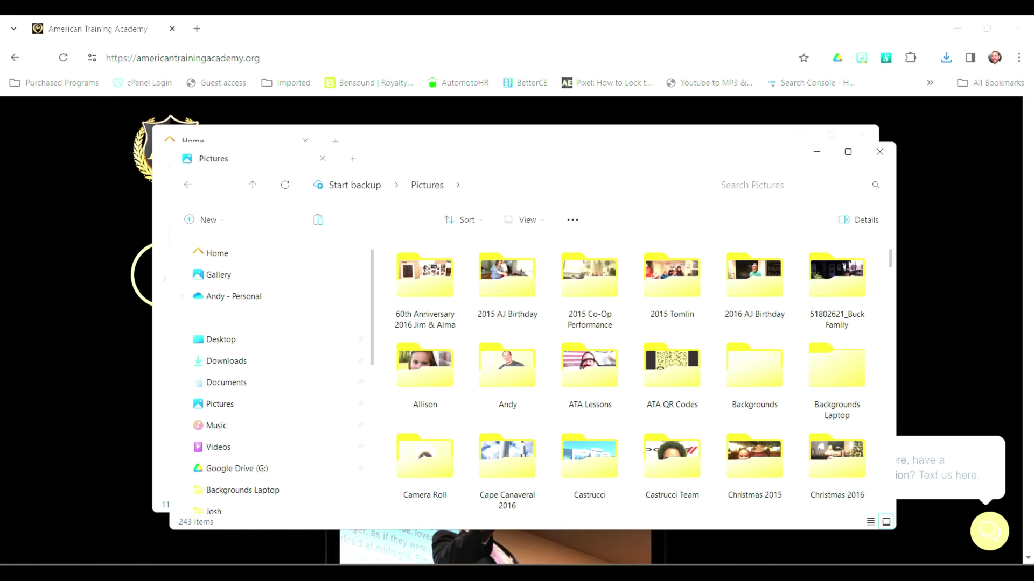
{"action": "scroll", "coordinate": [630, 376], "scroll_direction": "down", "scroll_amount": 3}
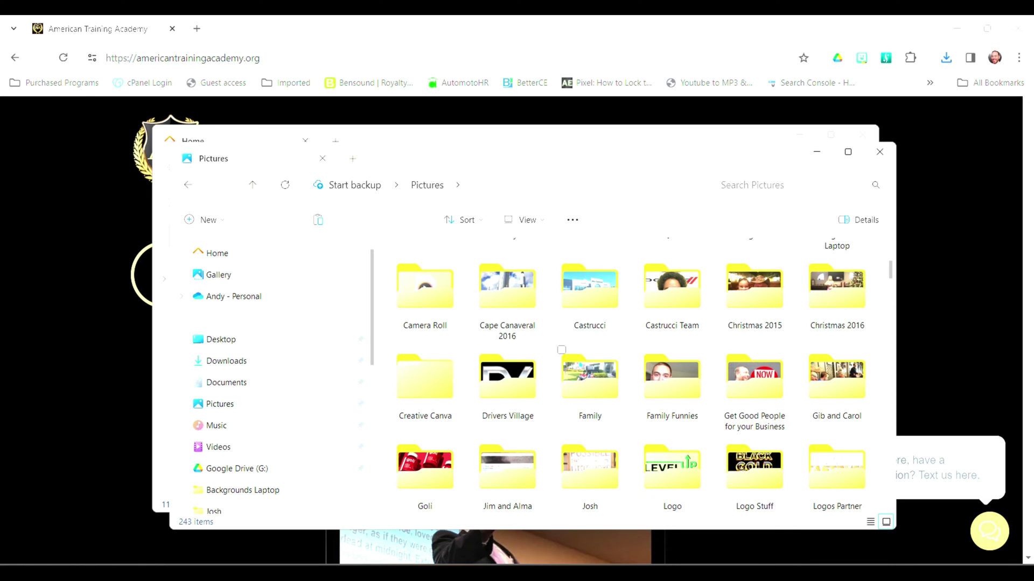
{"action": "scroll", "coordinate": [630, 376], "scroll_direction": "down", "scroll_amount": 3}
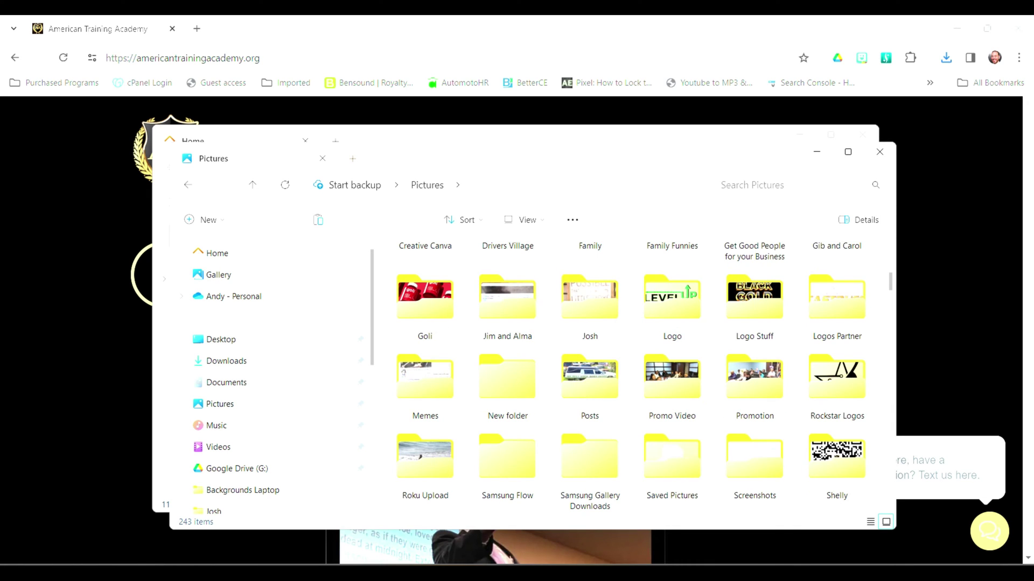
{"action": "left_click", "coordinate": [644, 269]}
{"action": "key", "text": "Return"}
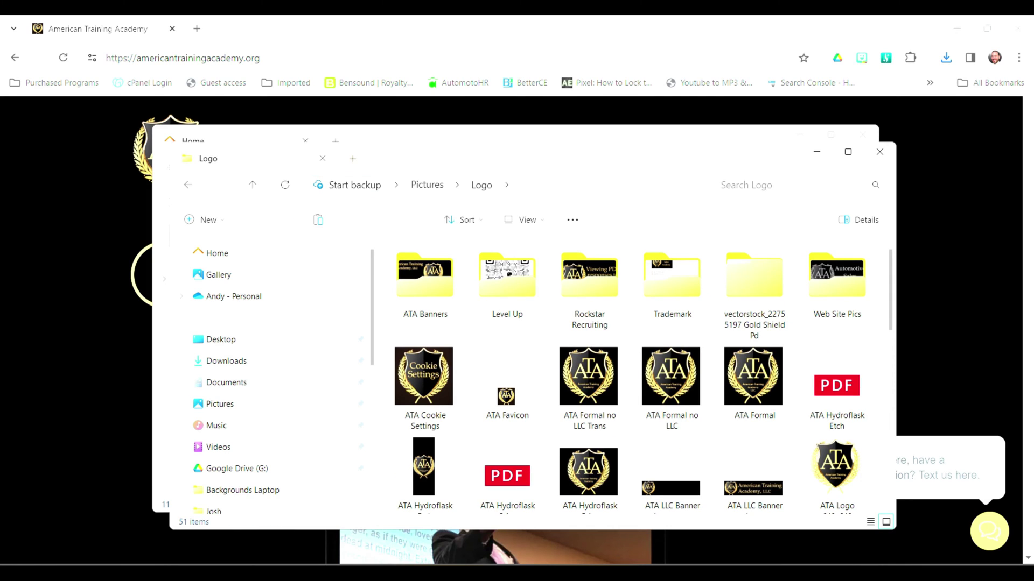
{"action": "double_click", "coordinate": [507, 274]}
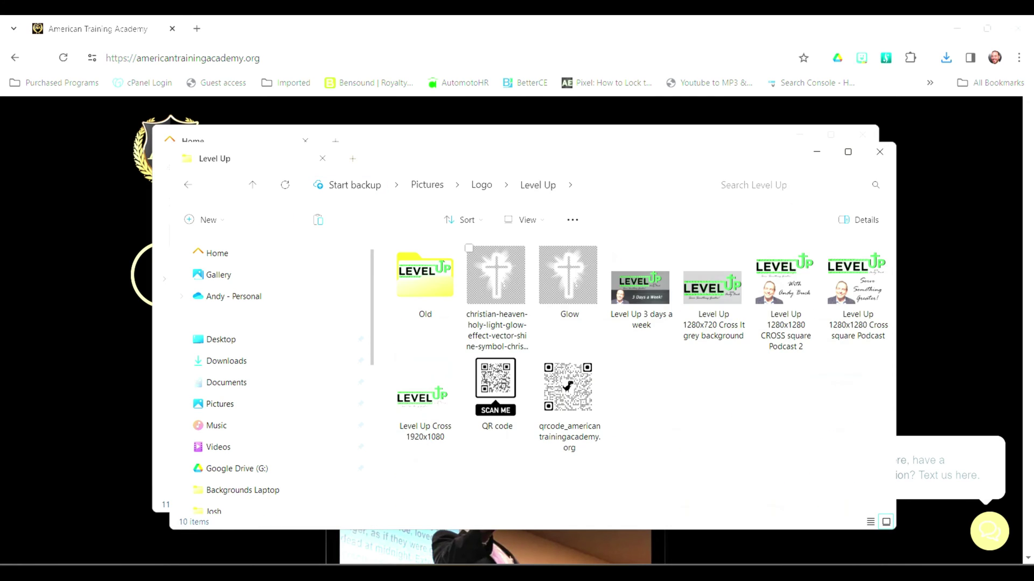